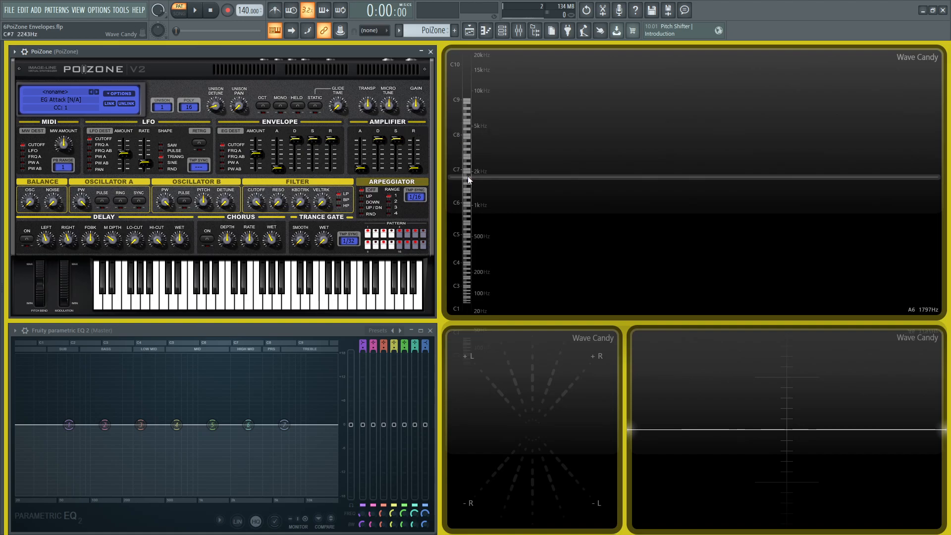
Step: Audition C4 notes, then lengthen the amplifier attack to about 313 ms
key("z")
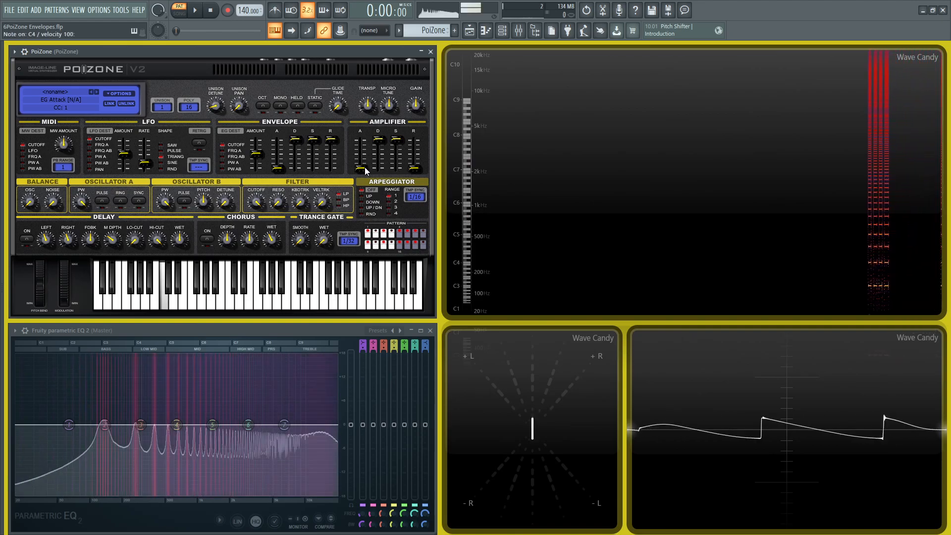
key("z")
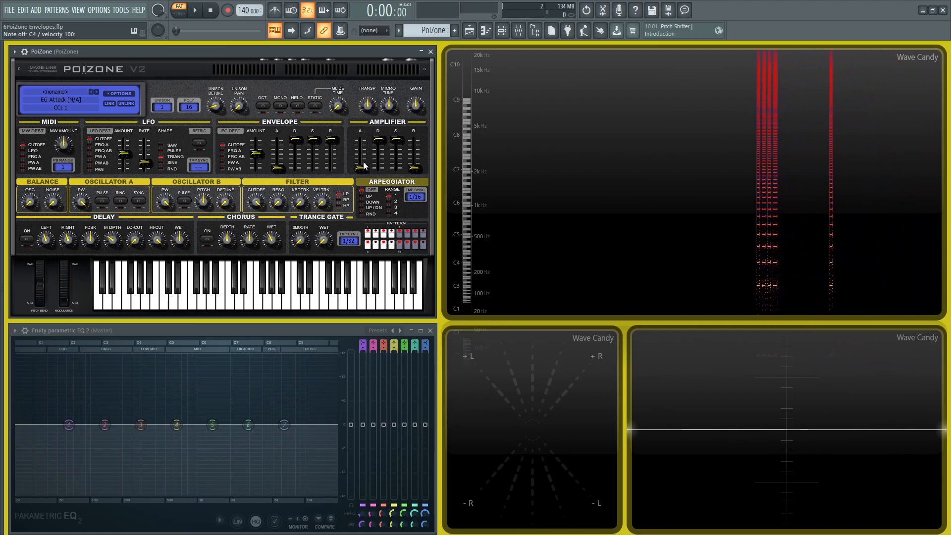
key("z")
left_click_drag(364, 167, 363, 150)
Step: Play F4 test notes to hear the slower attack, then raise unison from 1 to 16 voices
key("v")
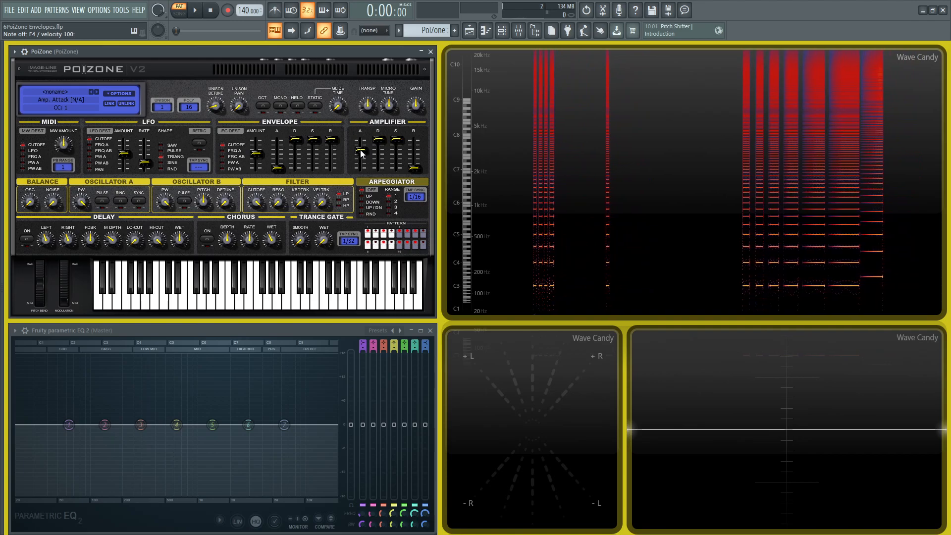
key("v")
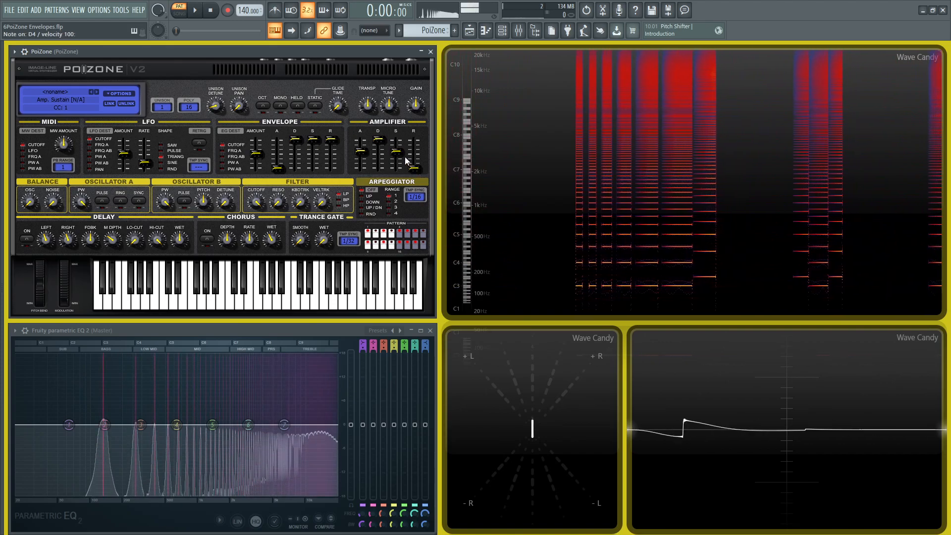
key("v")
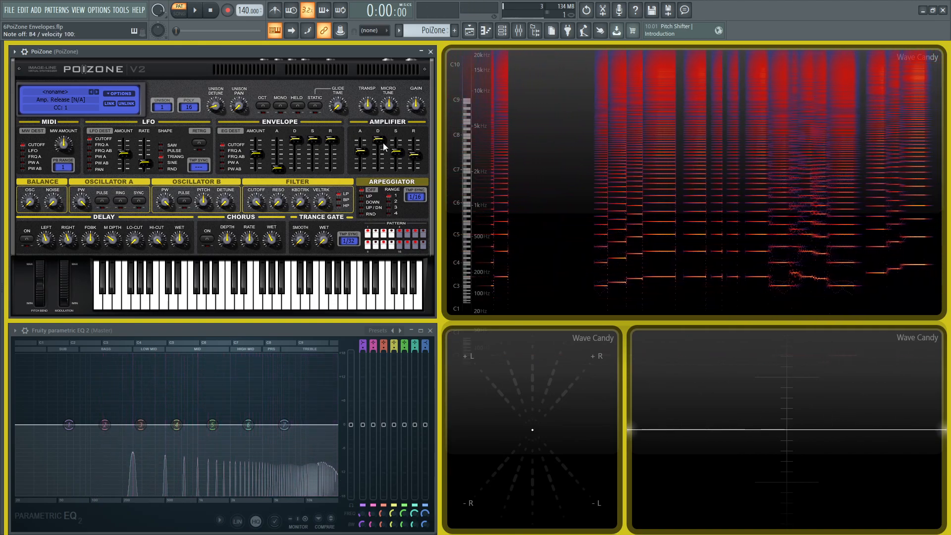
left_click_drag(163, 106, 187, 132)
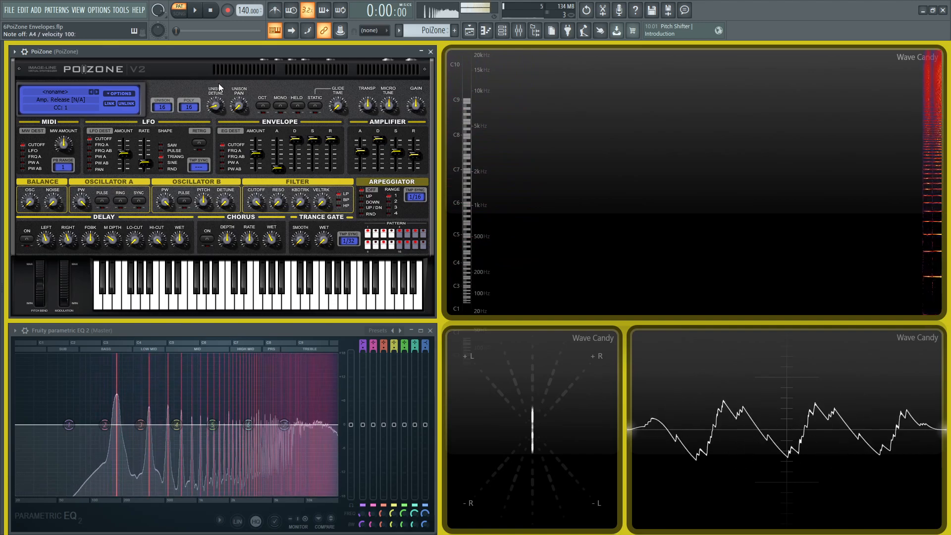
Step: Set polyphony to 64 voices and turn the output gain down to about -11 dB
left_click(192, 107)
left_click_drag(230, 111, 238, 260)
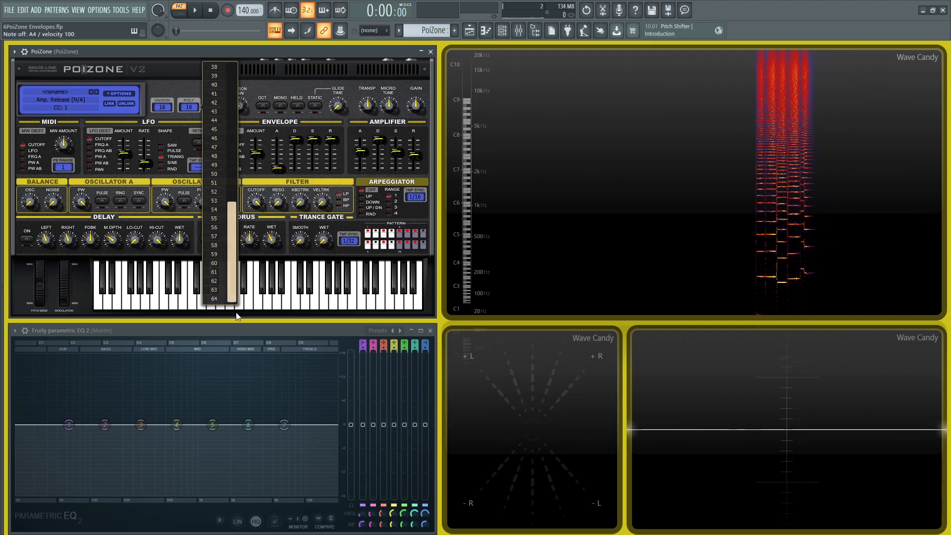
left_click(219, 301)
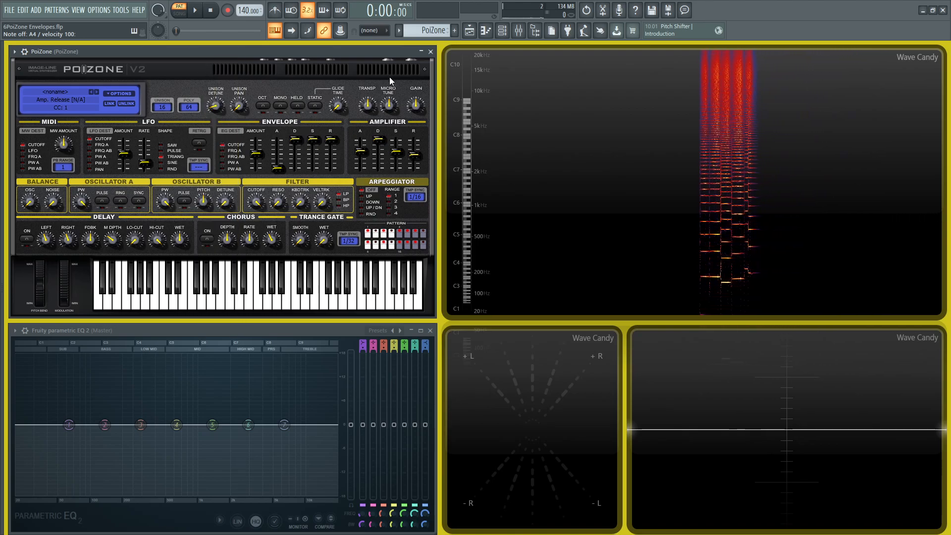
left_click_drag(417, 105, 417, 116)
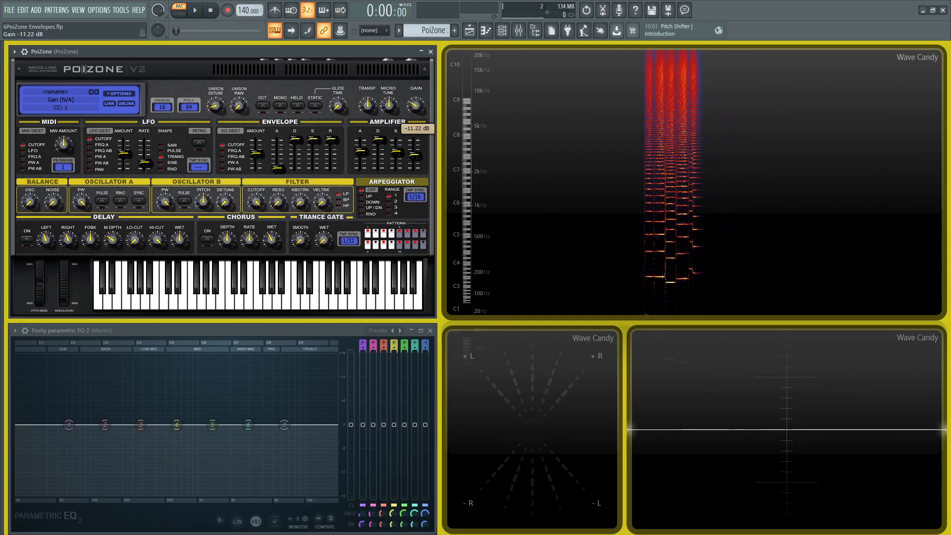
Step: Play test chords, then hold C-F-A while lowering the filter cutoff to about 57%
key("x")
key("b")
key("m")
key("c")
key("n")
key("comma")
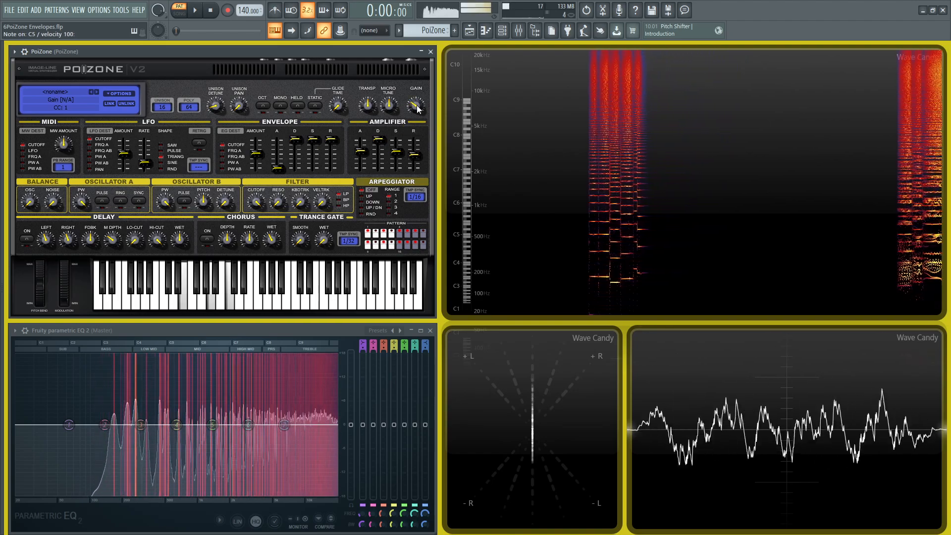
key("z")
key("v")
key("n")
mouse_move(256, 202)
left_mouse_down()
mouse_move(256, 228)
mouse_move(257, 209)
left_mouse_up()
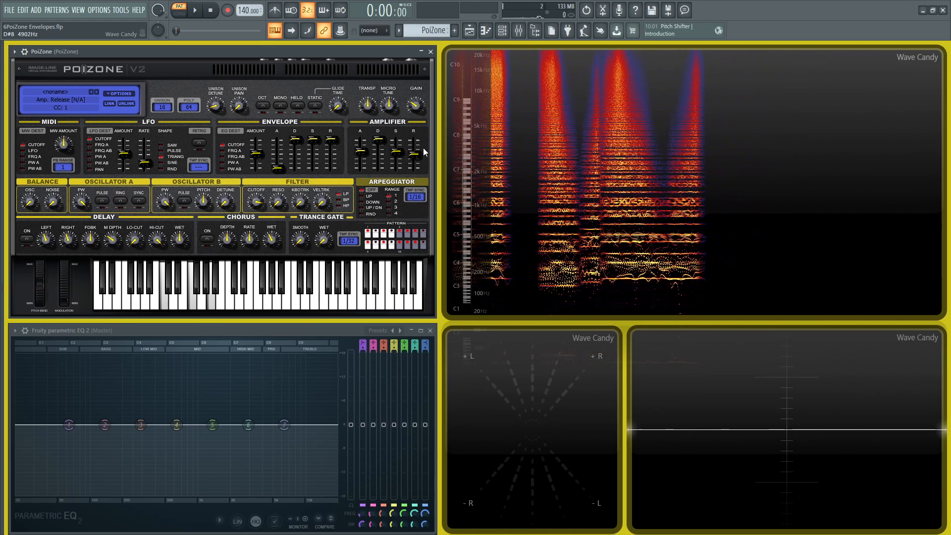
Step: Choose Reset Program from PoiZone's Options menu to restore the default patch
left_click(119, 93)
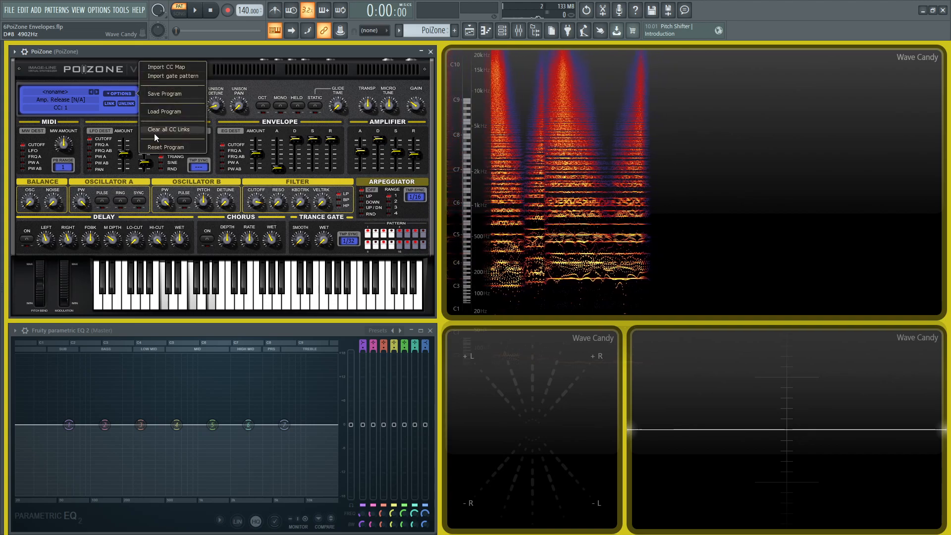
left_click(173, 147)
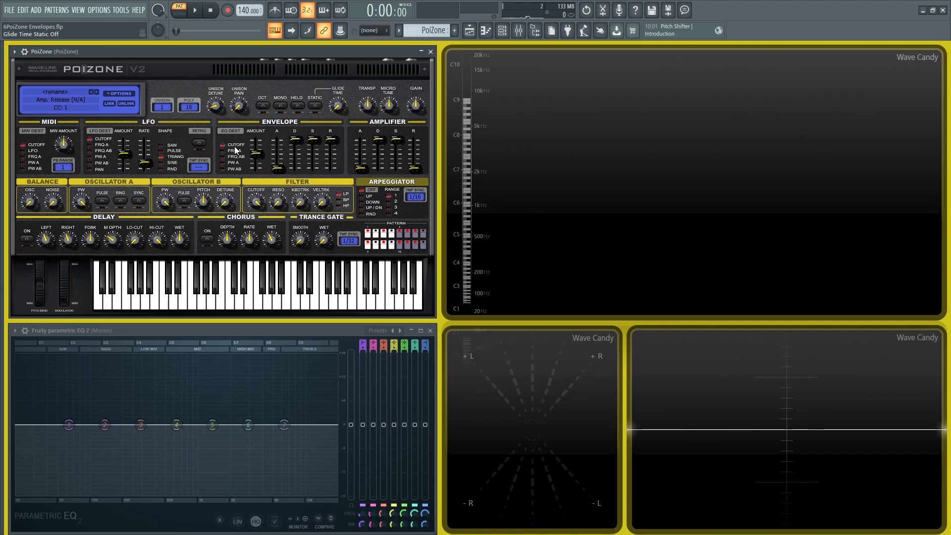
Step: Play C4 and D4, turn the filter cutoff way down, and hear the darker E4 and G4
key("z")
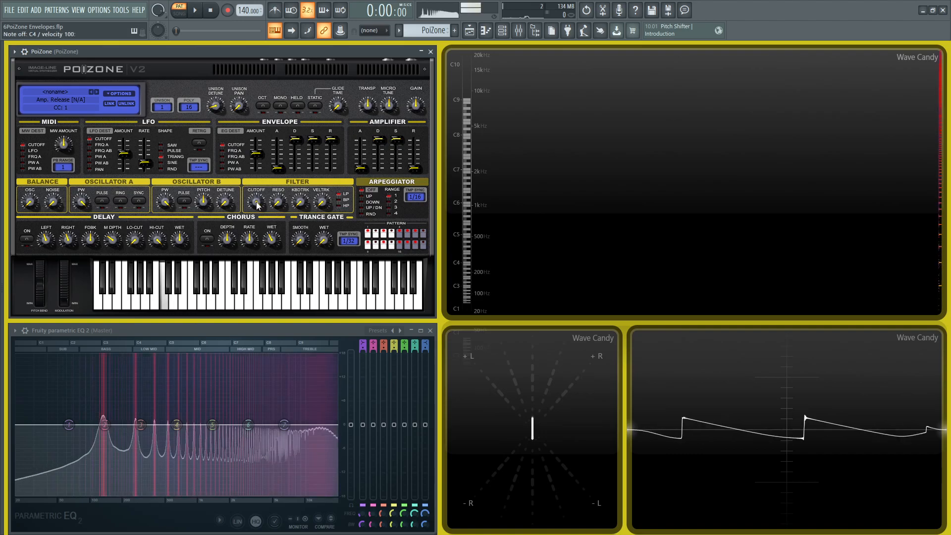
key("x")
key("x")
key("x")
key("x")
key("x")
left_click_drag(258, 202, 258, 243)
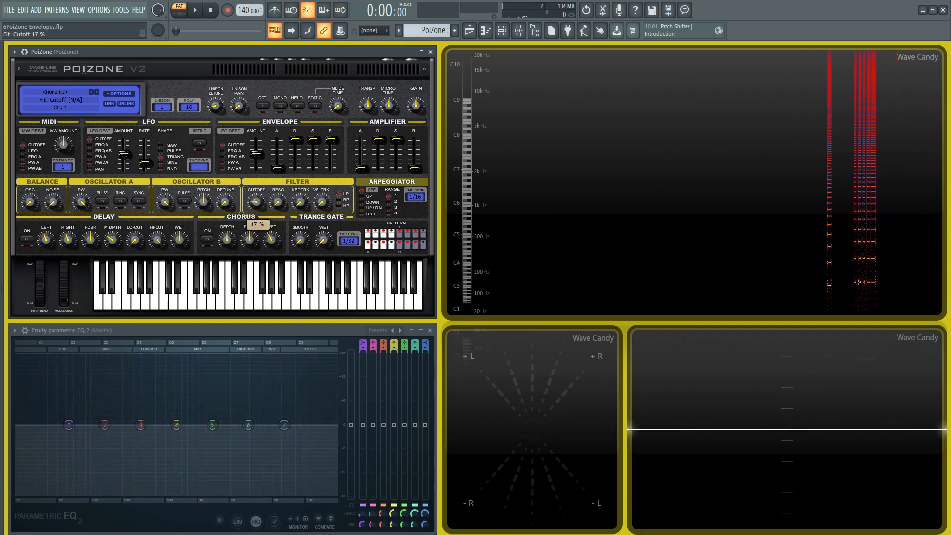
key("c")
key("c")
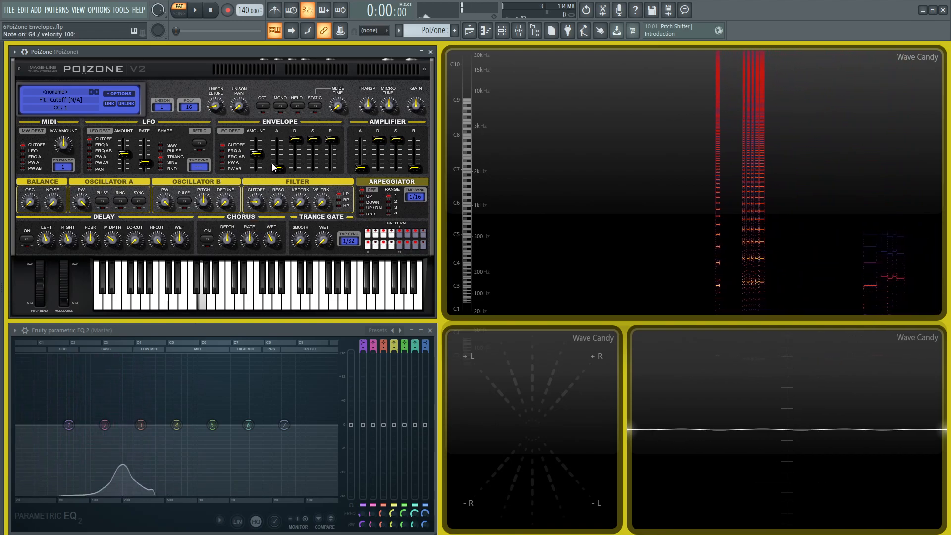
key("b")
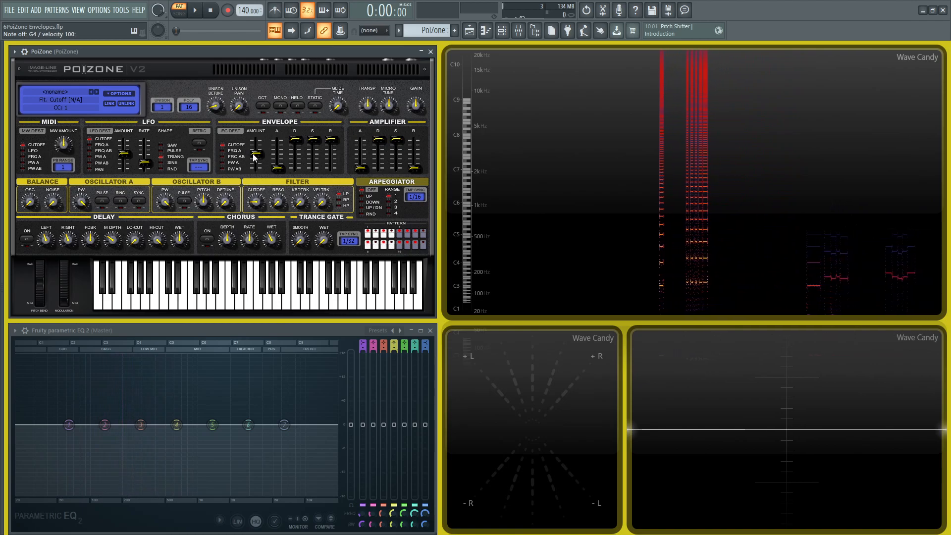
Step: Nudge the filter envelope amount up and play G4 plus a descending run to hear it
left_click_drag(255, 157, 255, 155)
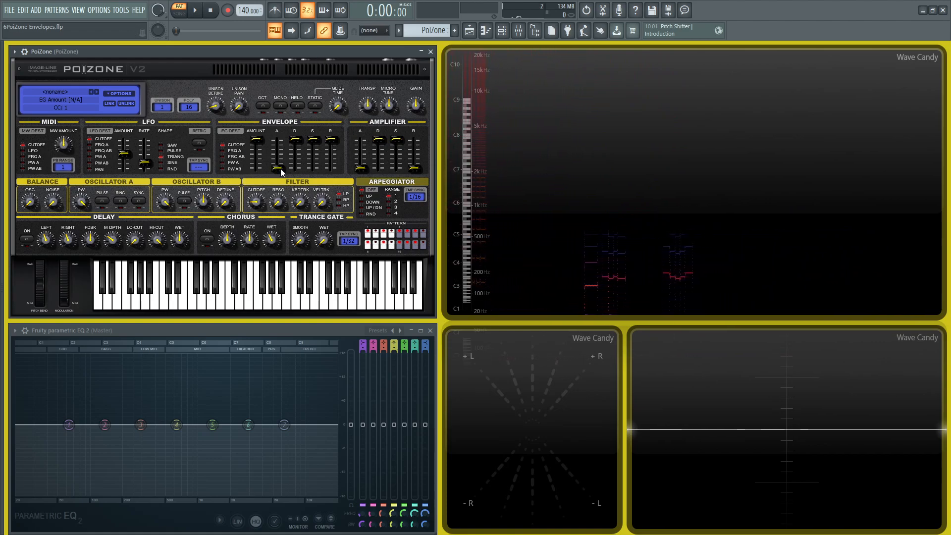
key("b")
key("b")
key("b")
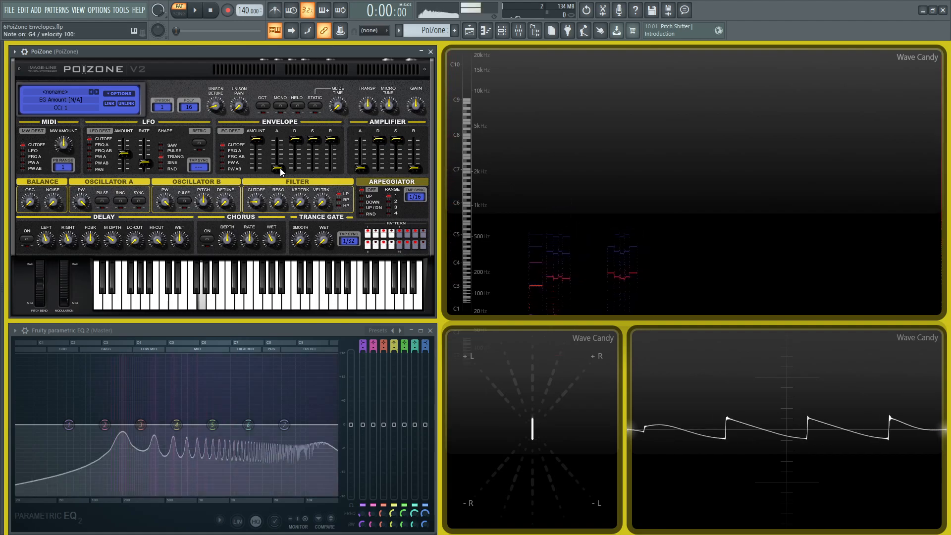
key("b")
key("v")
key("c")
key("x")
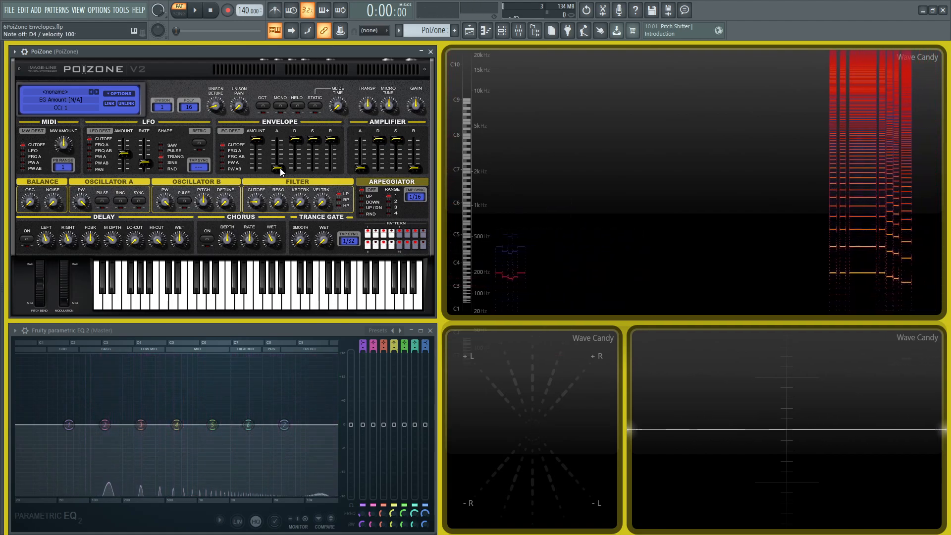
Step: Lengthen the filter envelope attack to about 1.1 s and test the sweep on G4 and E4
left_click_drag(278, 168, 277, 149)
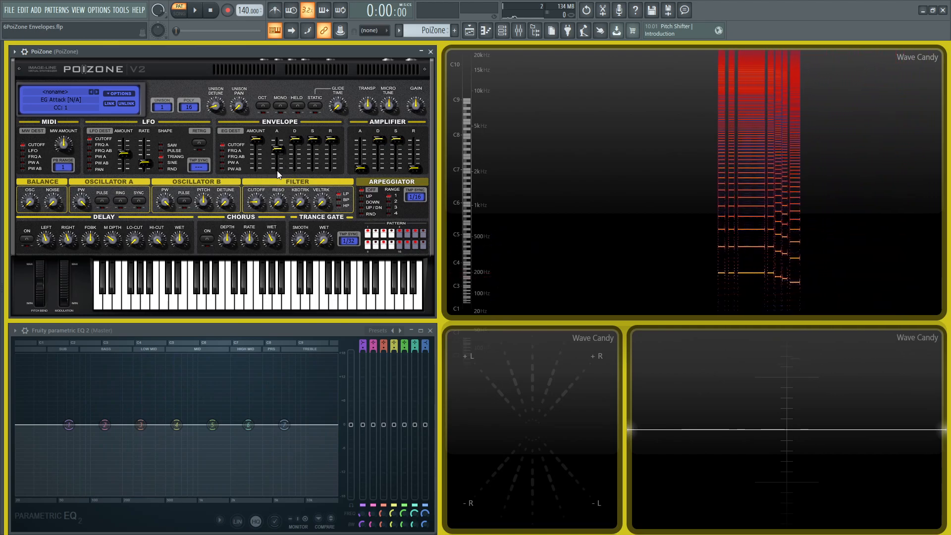
key("b")
key("c")
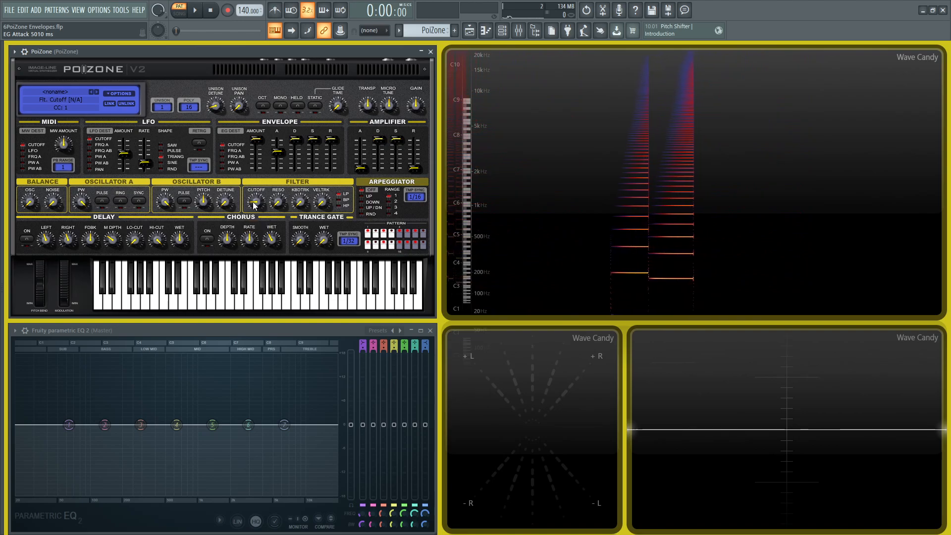
Step: Set the envelope attack near 3876 ms, audition E4, F4, G4 and C4, then check the cutoff
key("c")
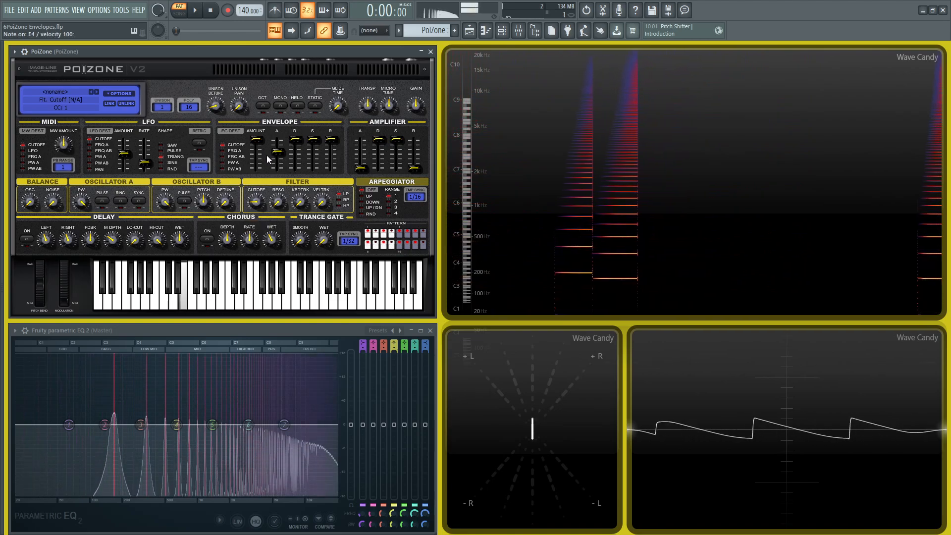
key("v")
left_click_drag(279, 156, 281, 163)
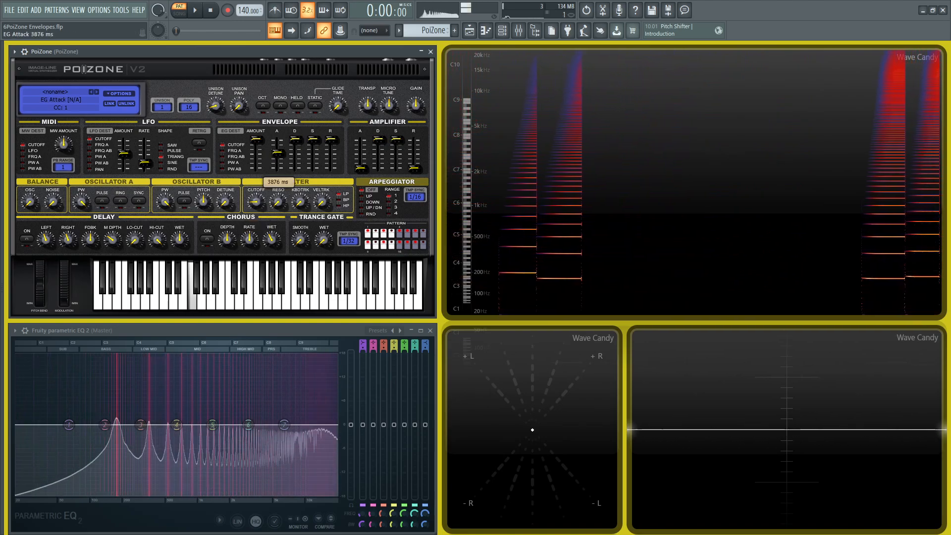
key("b")
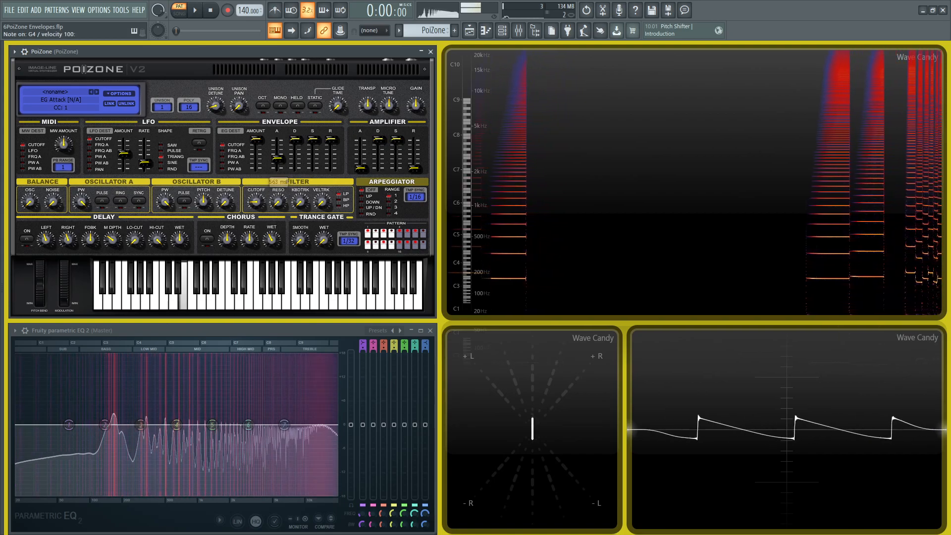
key("c")
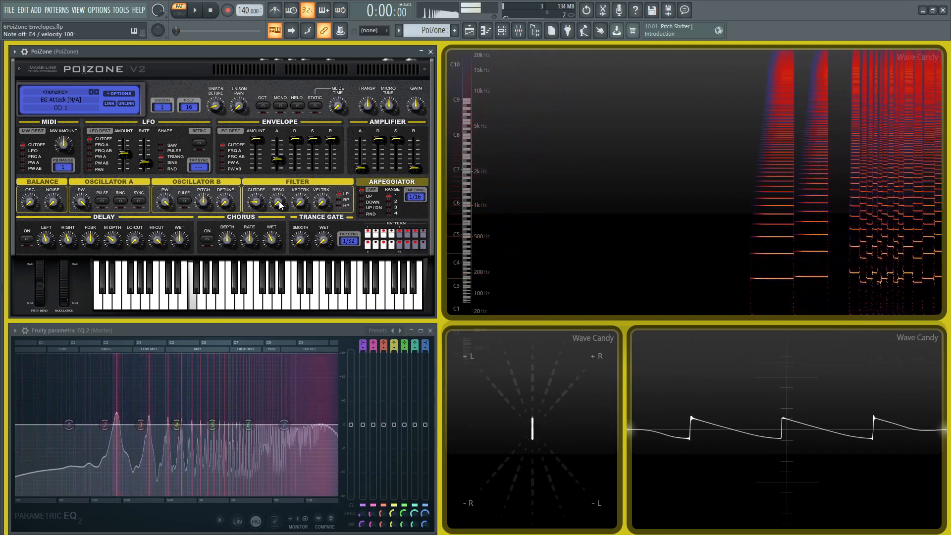
key("c")
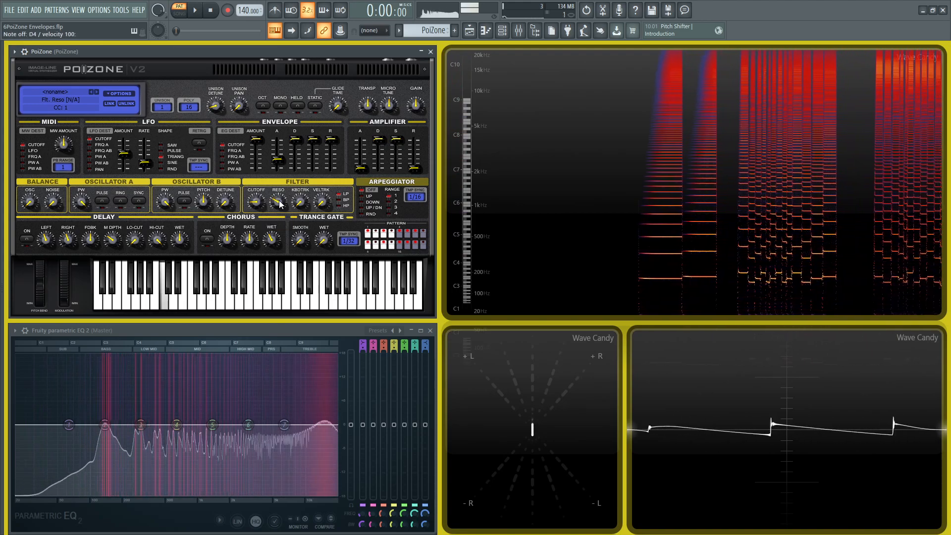
key("z")
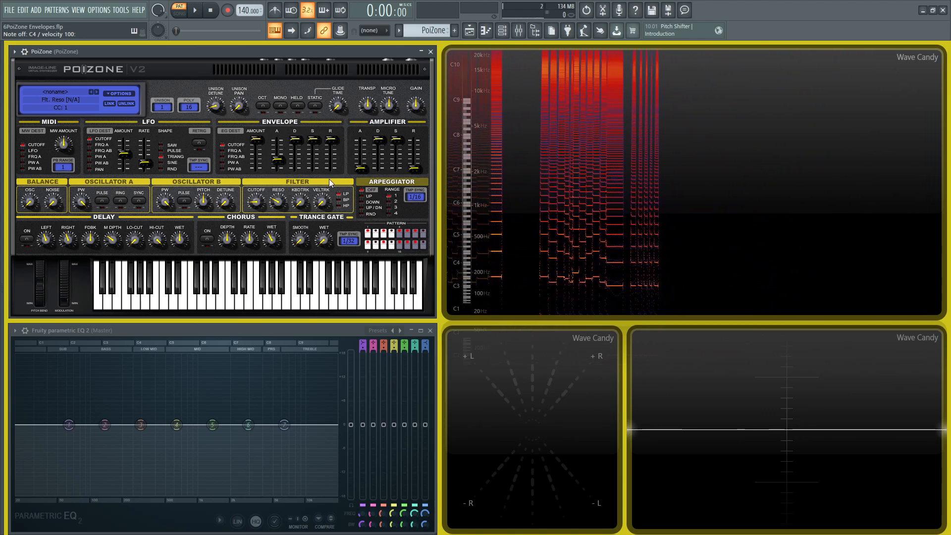
left_click(256, 203)
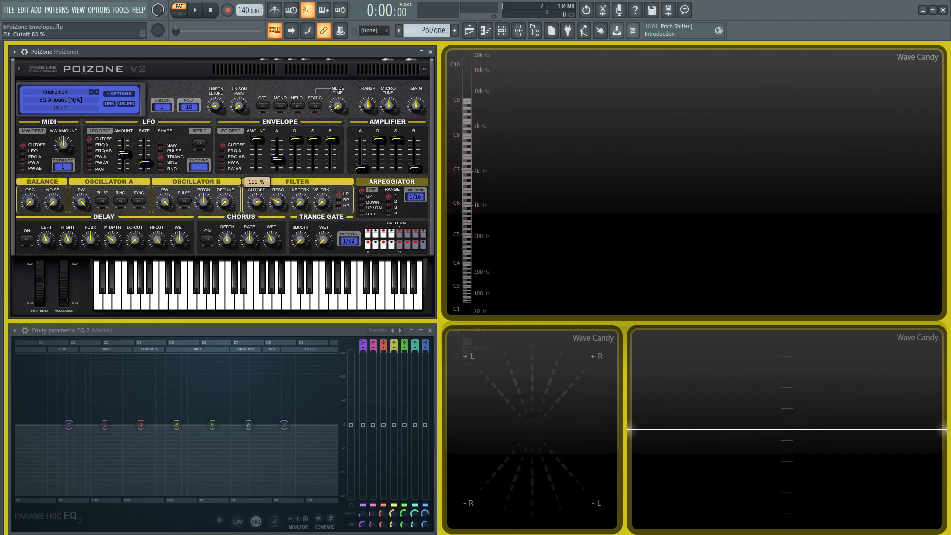
Step: Set envelope attack 1561 ms, resonance 43%, envelope release 2550 ms, amp release 848 ms, cutoff 83%
left_click_drag(256, 155, 278, 152)
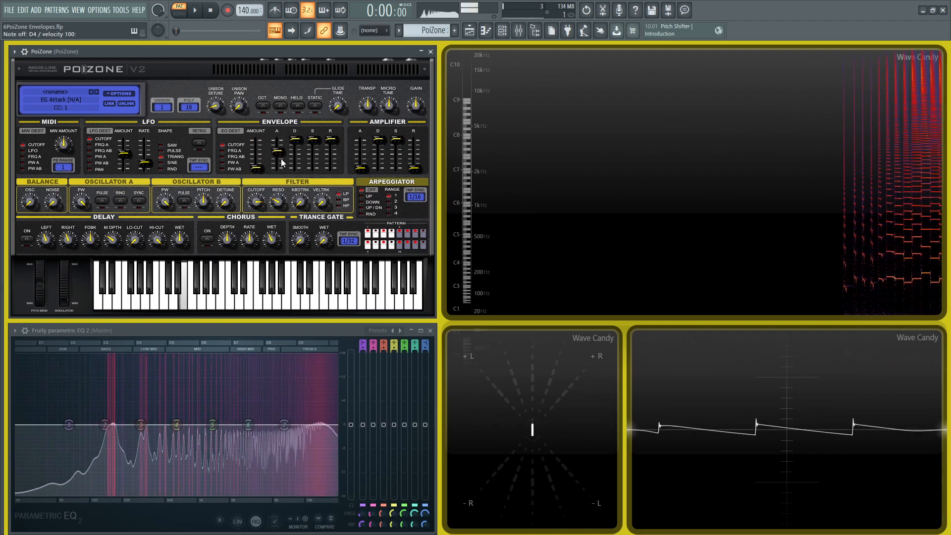
left_click_drag(279, 202, 256, 195)
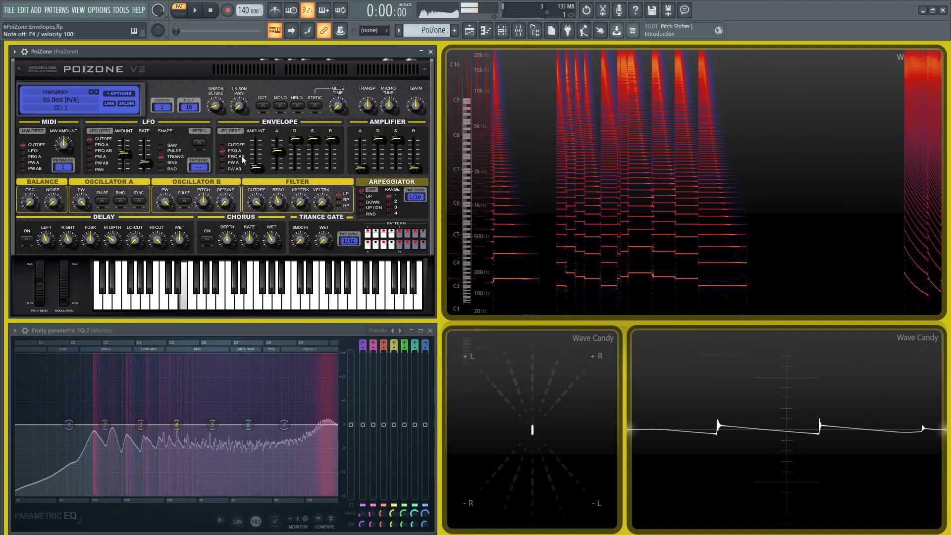
left_click_drag(331, 141, 331, 160)
left_click_drag(414, 169, 414, 144)
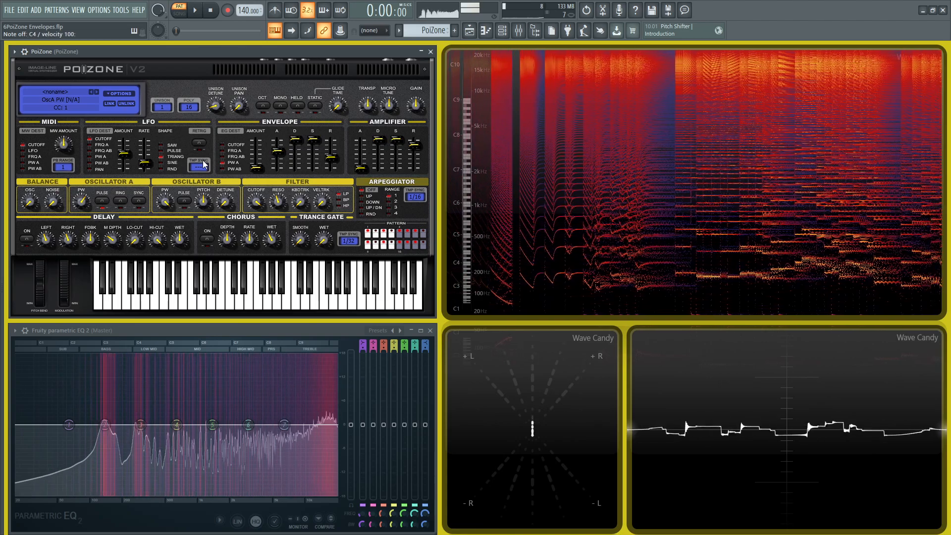
left_click_drag(256, 202, 256, 211)
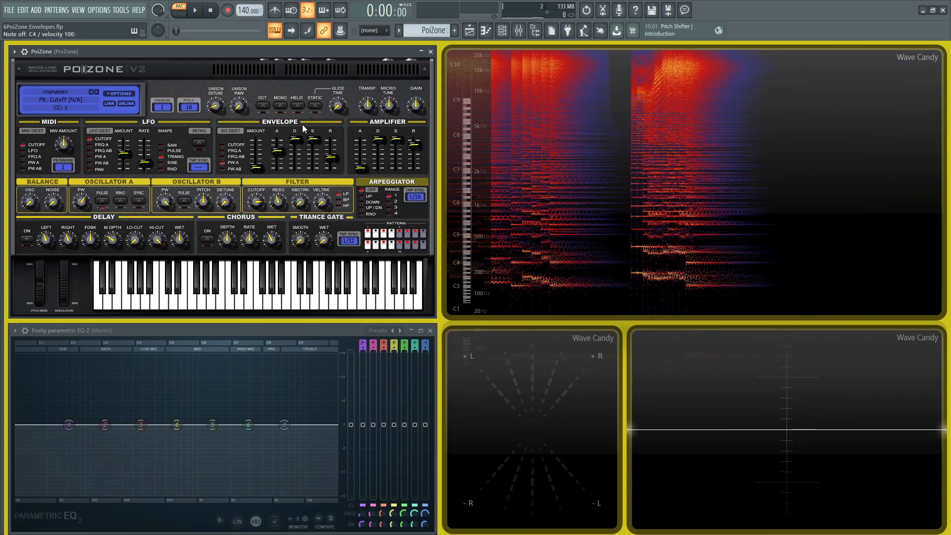
Step: Set unison to 16 voices and polyphony to 64 voices
left_click(192, 107)
left_click(191, 107)
left_click(168, 108)
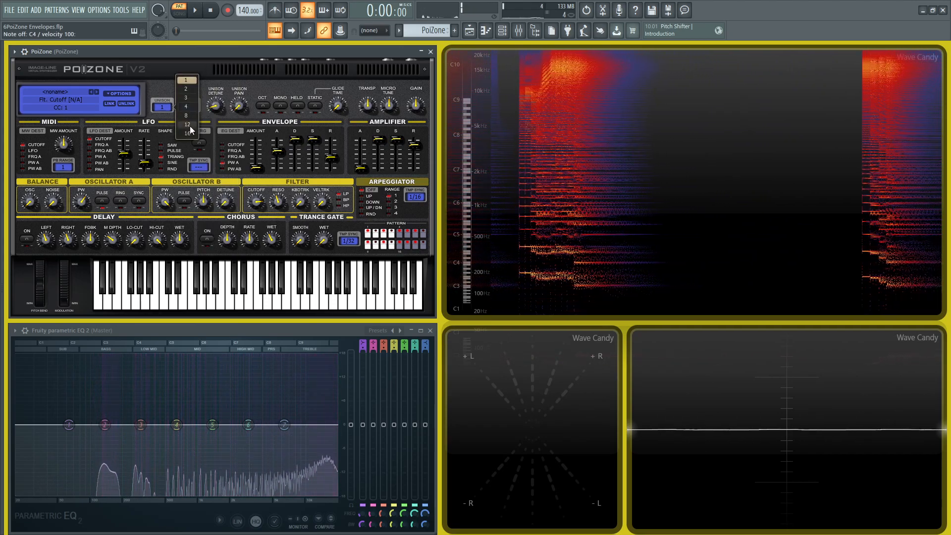
left_click(190, 123)
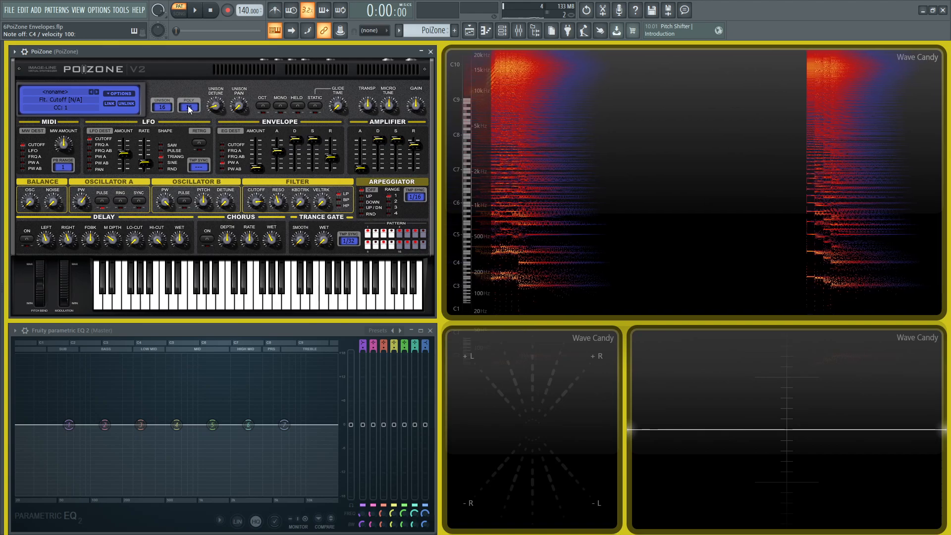
left_click(189, 105)
left_click_drag(237, 109, 232, 258)
left_click(219, 295)
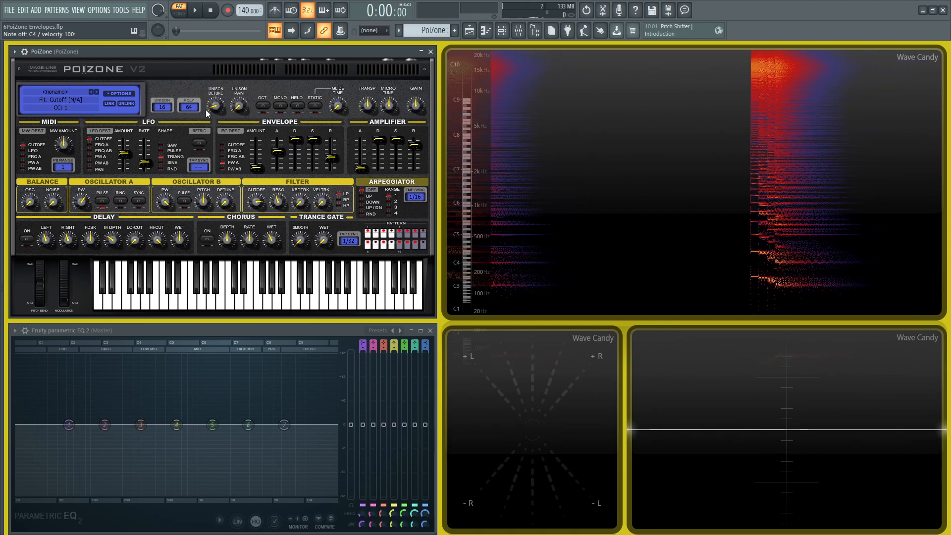
Step: Lower the filter cutoff to 65% and play a G4, F4, G5, F5, D5 melody ending on E4 and C4
left_click_drag(256, 204, 256, 213)
key("b")
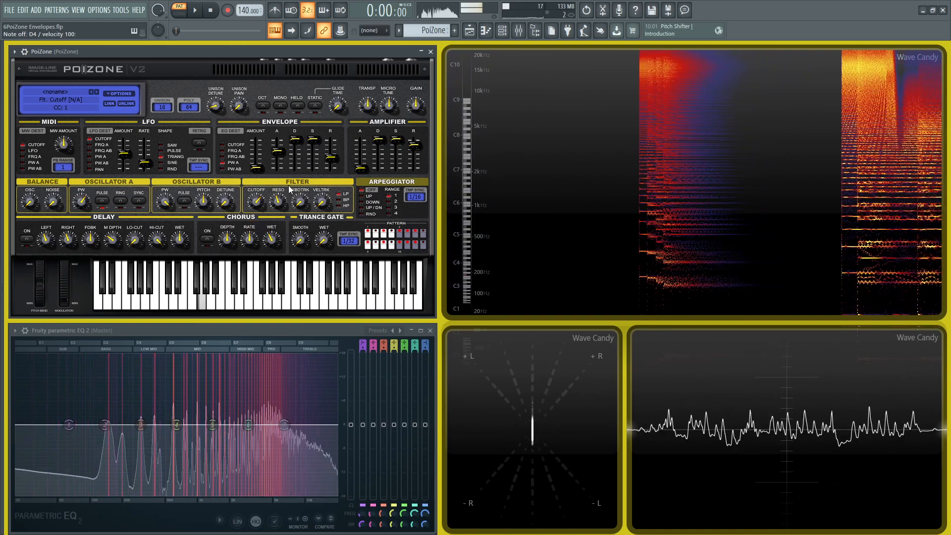
key("v")
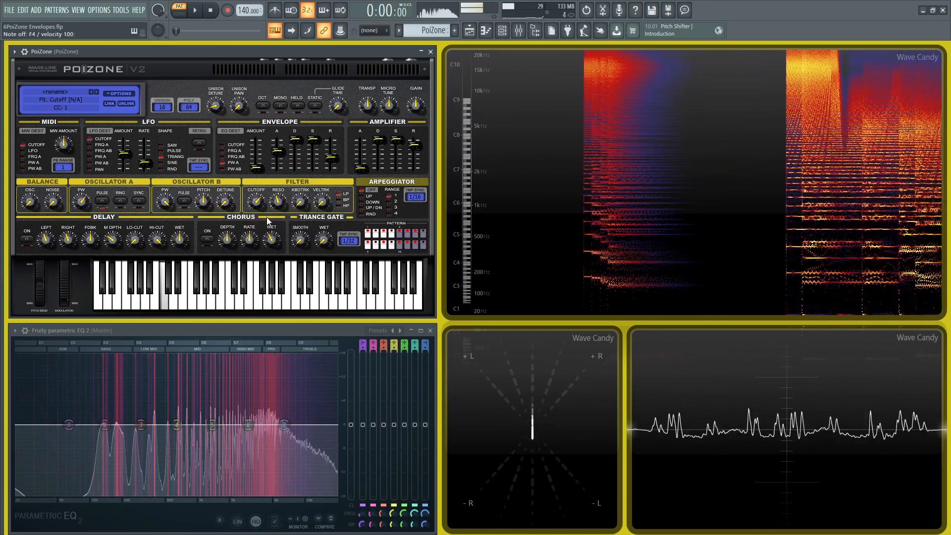
key("t")
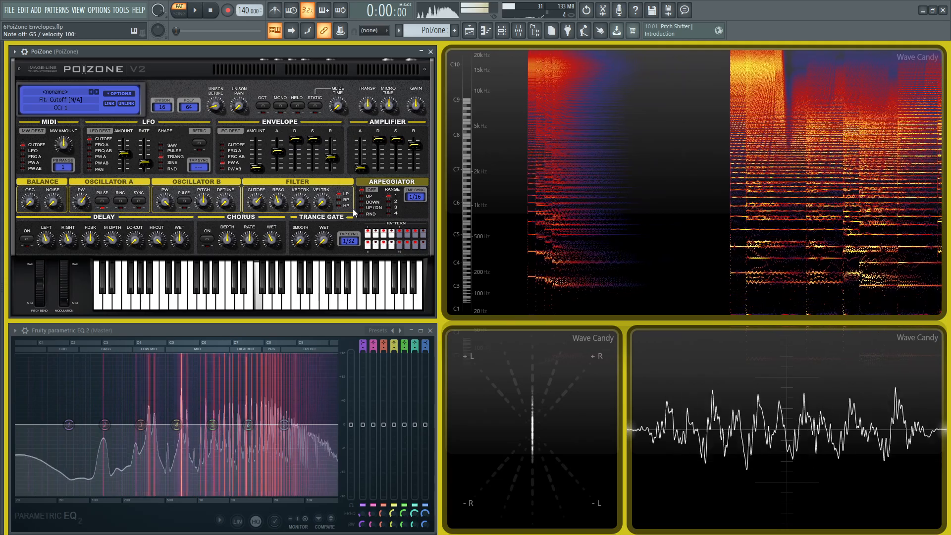
key("r")
key("t")
key("w")
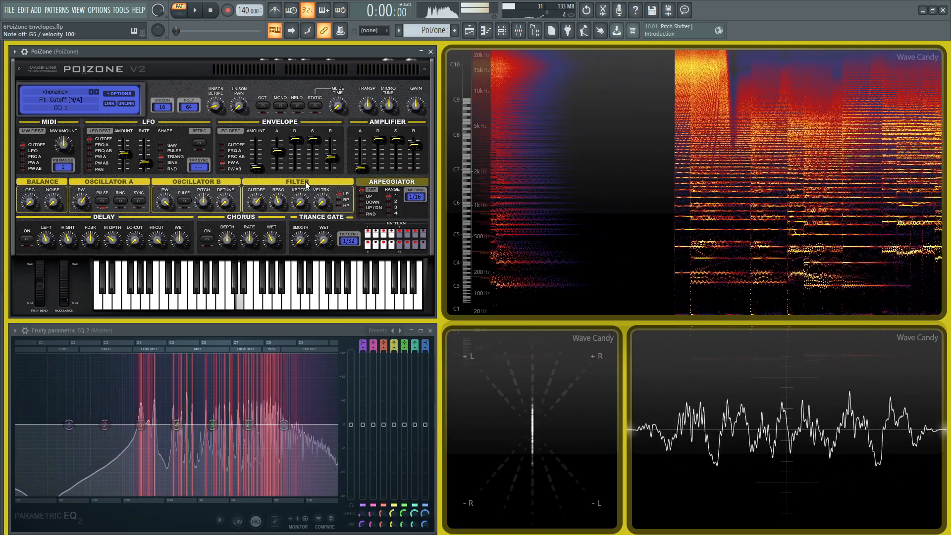
key("c")
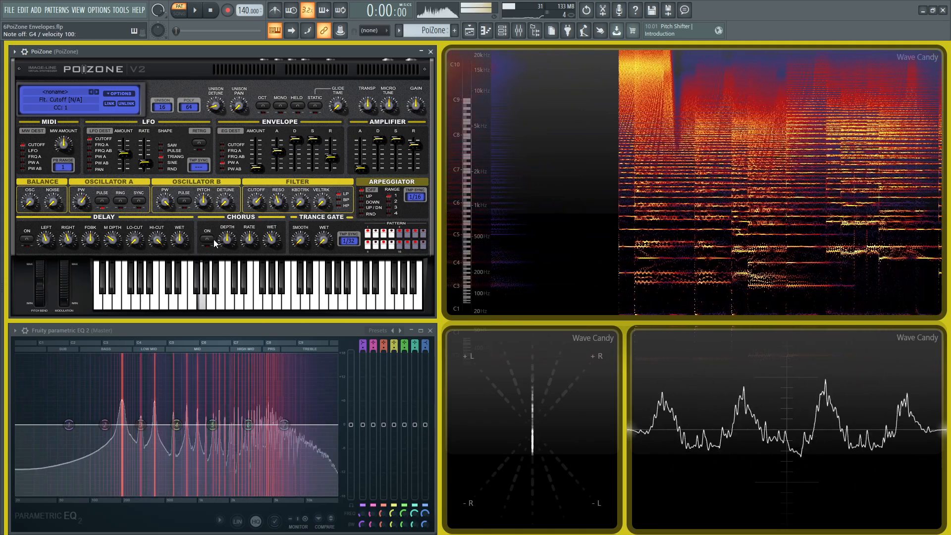
key("z")
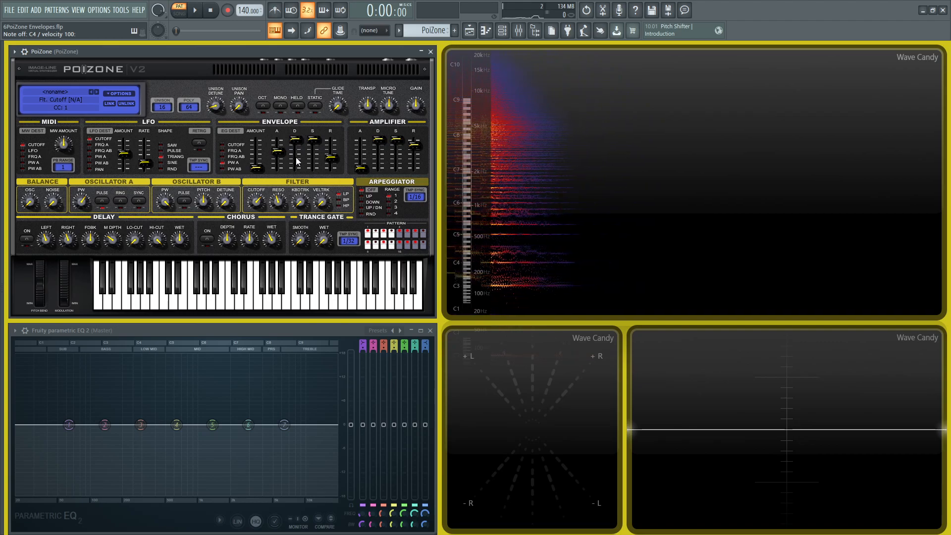
right_click(253, 204)
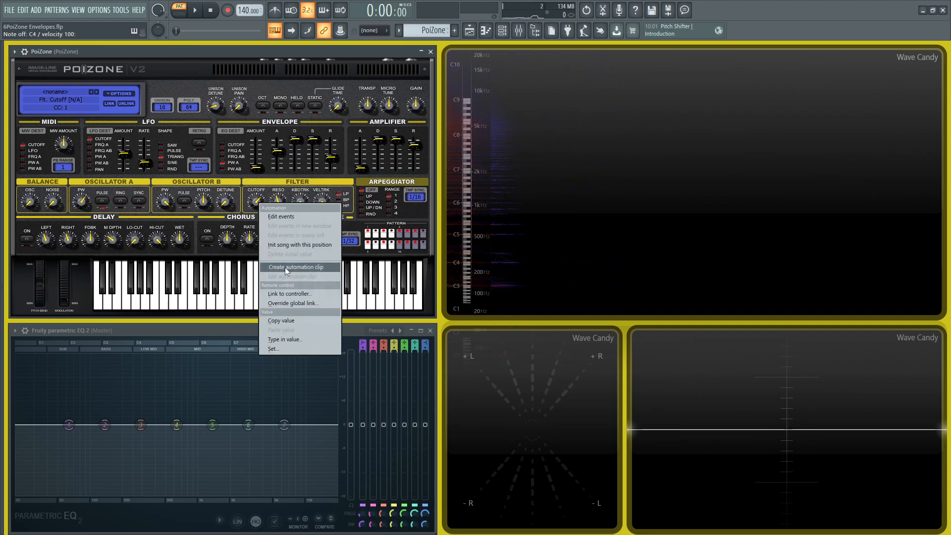
left_click(251, 180)
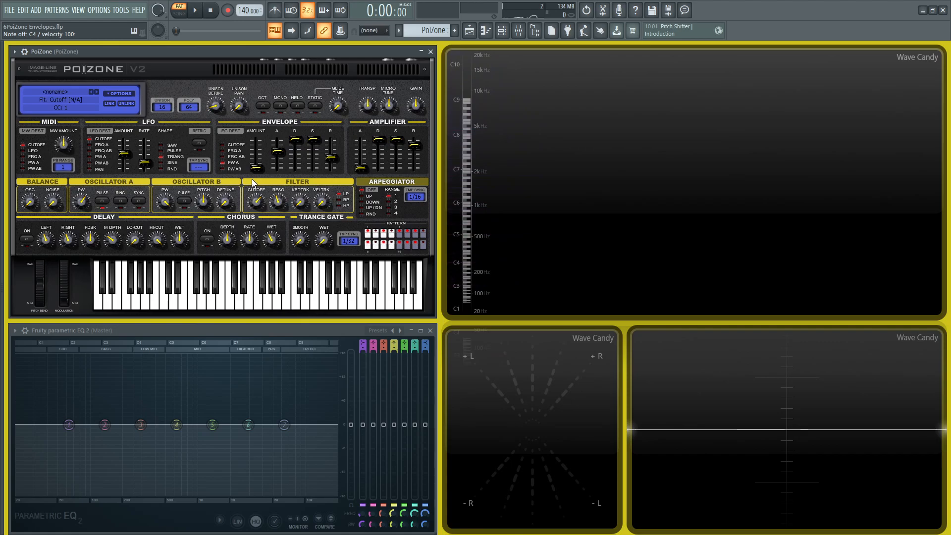